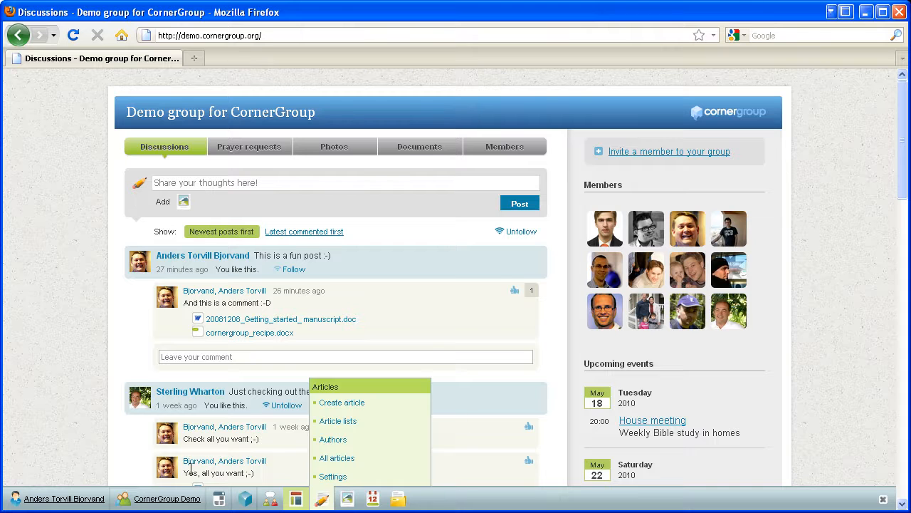
Open the CornerGroup Demo access roles, remove the *Group guest role's access to the Demo group for CornerGroup module, and save
mouse_move(166, 500)
click(262, 456)
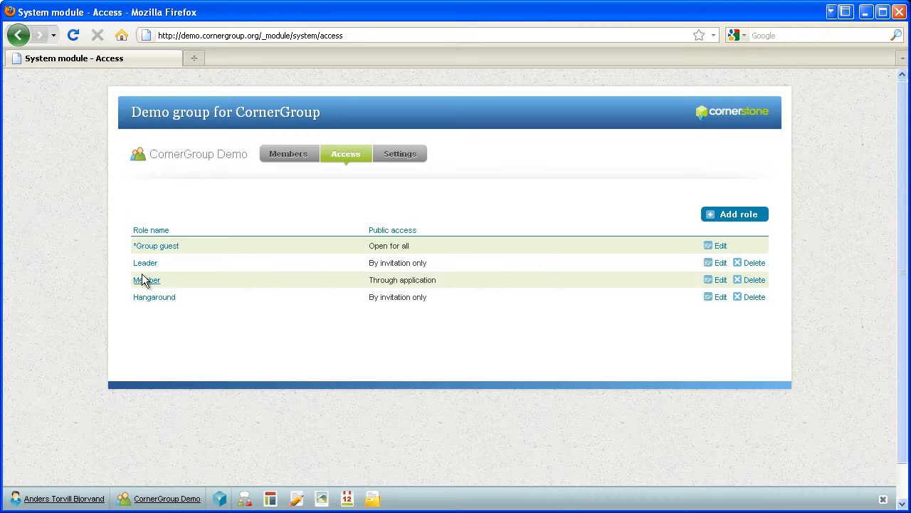
click(721, 246)
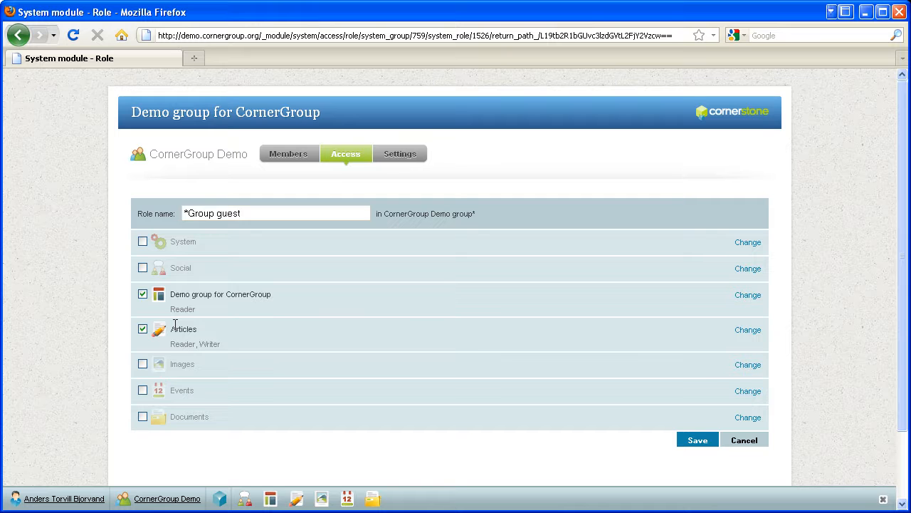
click(143, 293)
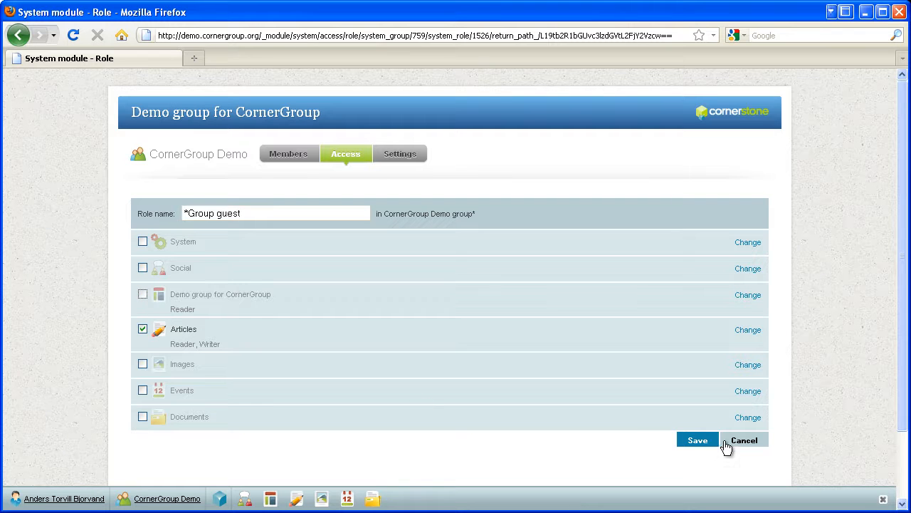
click(694, 442)
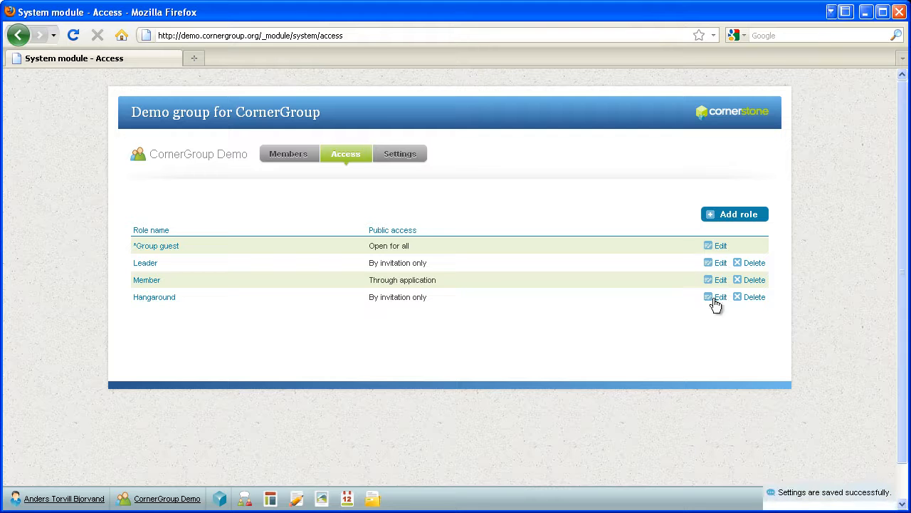
Re-enable the Demo group for CornerGroup module for the *Group guest role, check its Articles permissions, and save the role
click(718, 245)
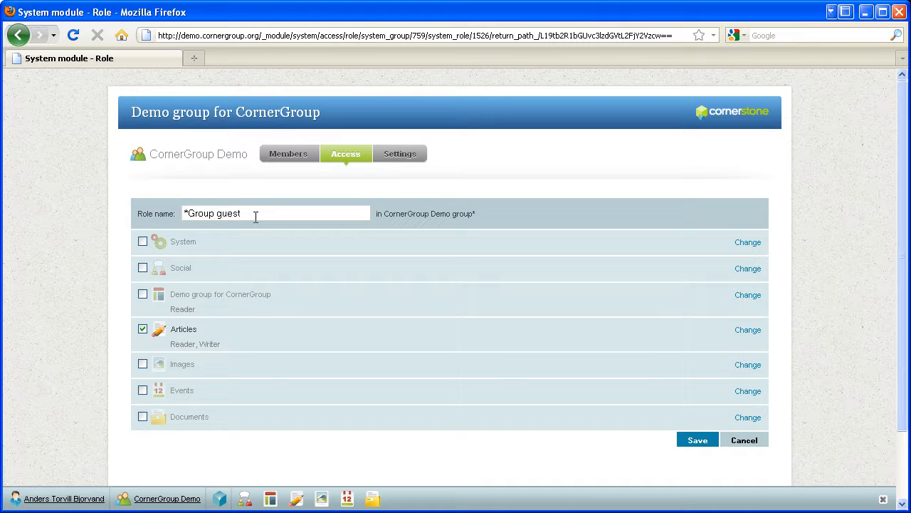
click(143, 293)
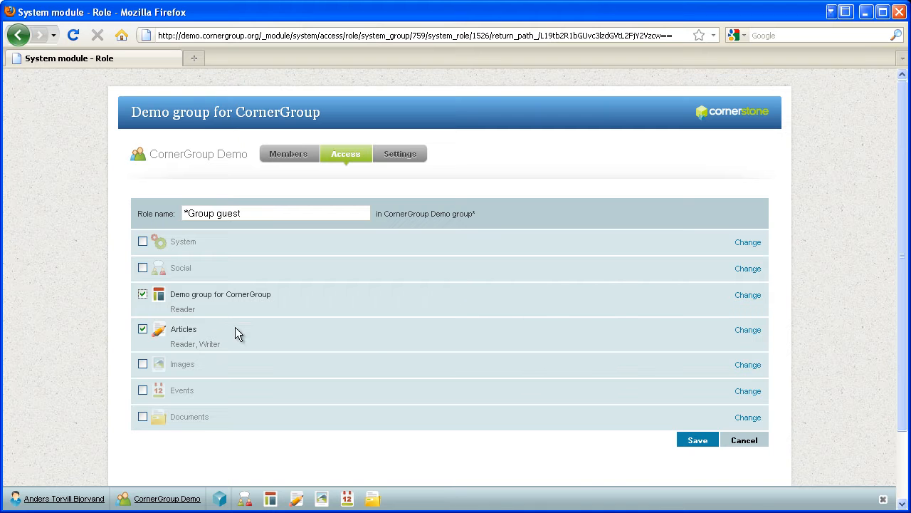
click(748, 331)
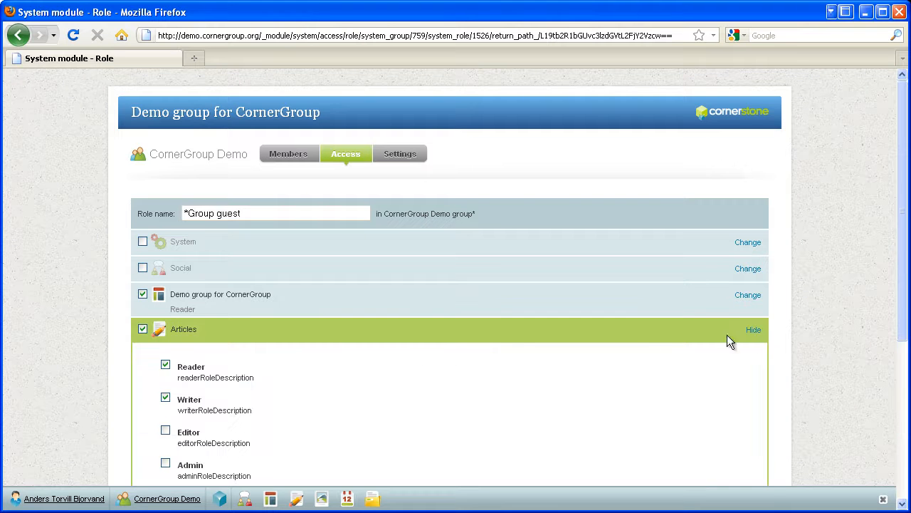
scroll(448, 357, down, 4)
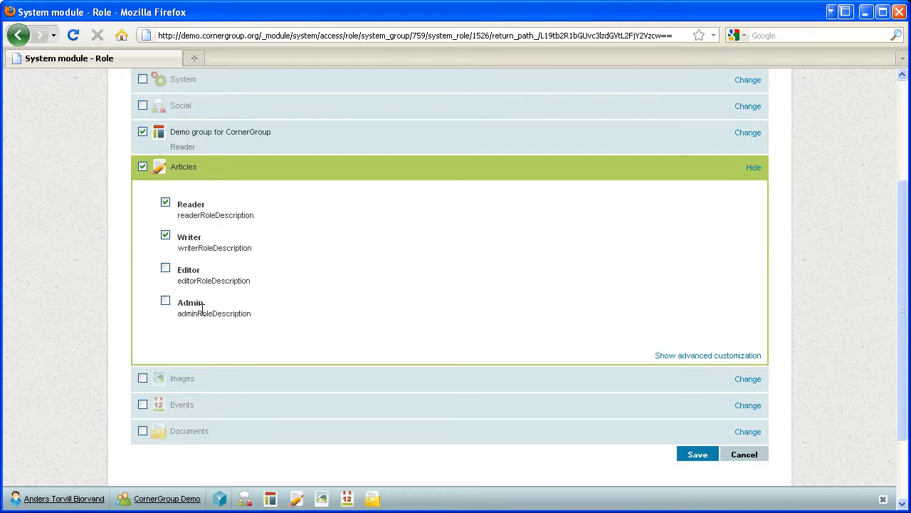
scroll(370, 285, up, 4)
scroll(370, 285, down, 6)
click(701, 358)
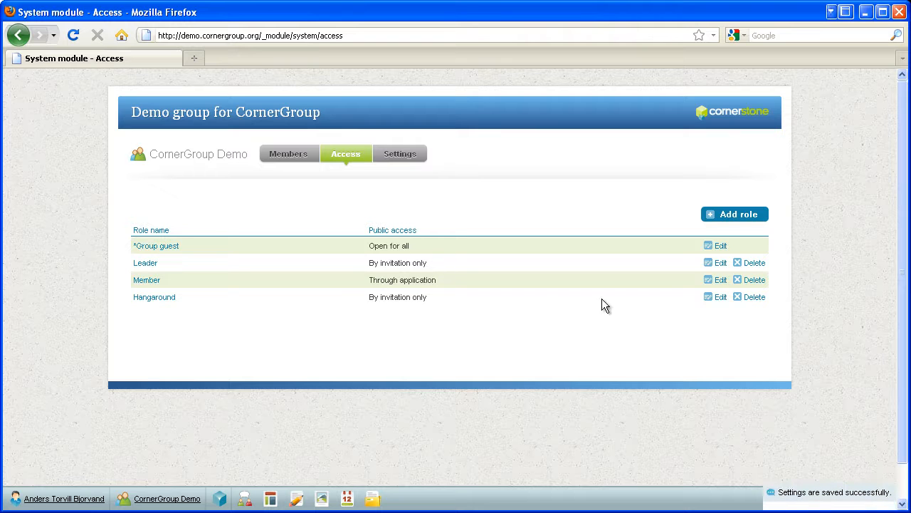
Open the Hangaround role's Articles permissions and permanently dismiss the note about green choices
click(713, 297)
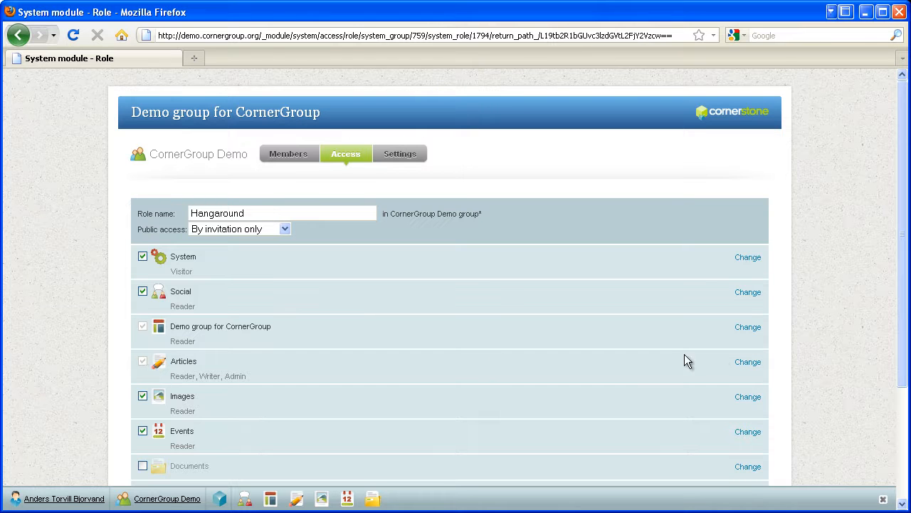
click(748, 363)
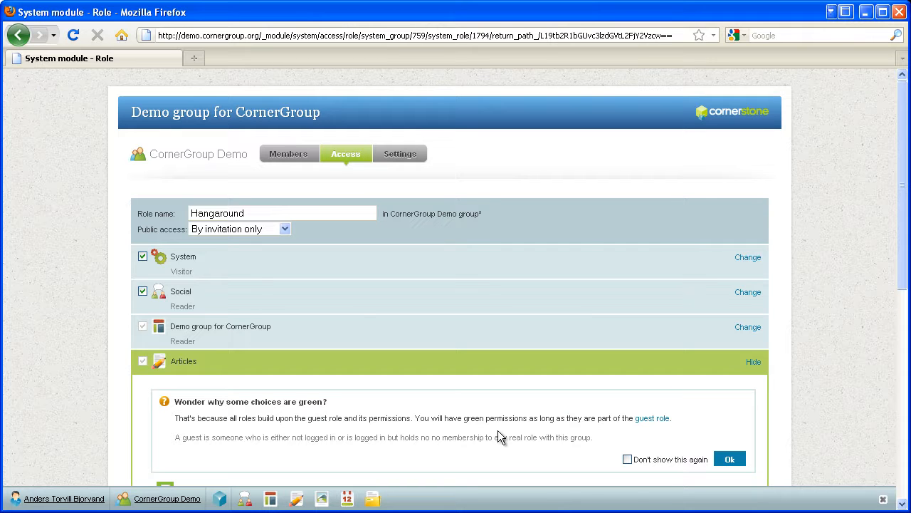
scroll(498, 431, down, 2)
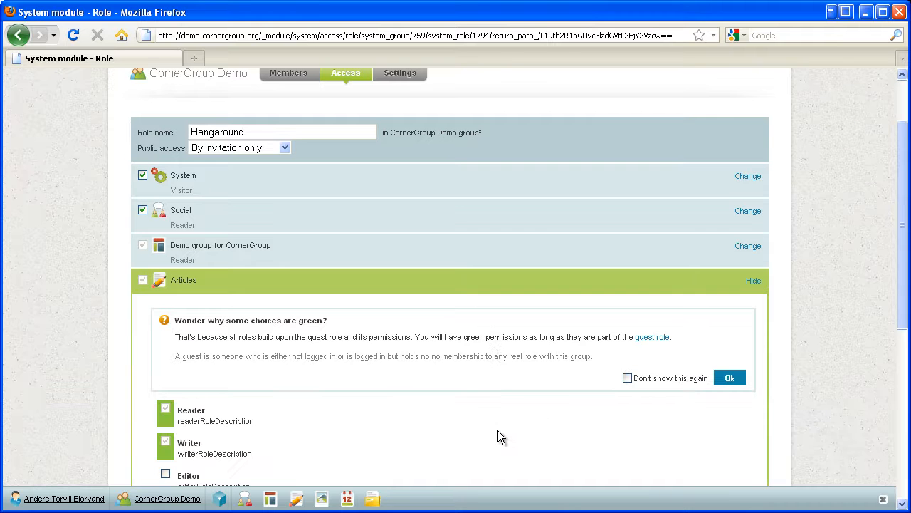
click(627, 378)
click(729, 378)
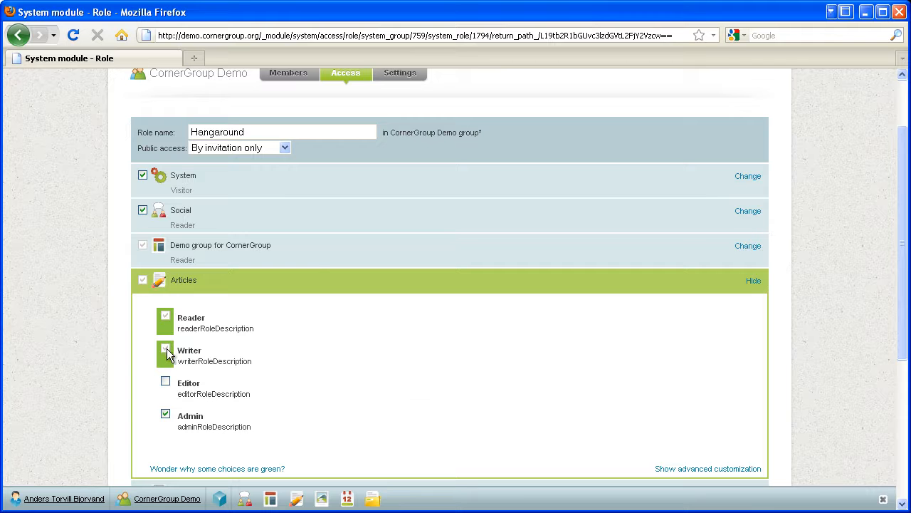
Show the advanced customization of the Hangaround role's Articles permissions
scroll(379, 343, down, 2)
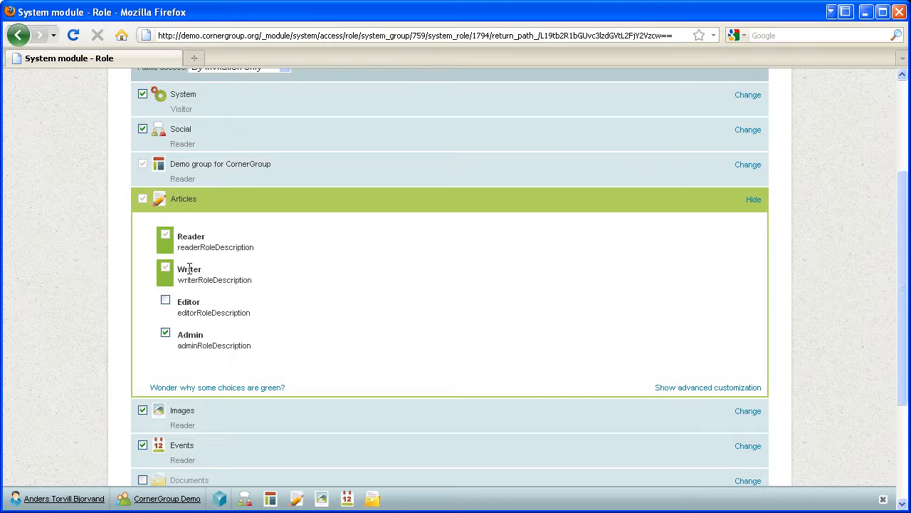
scroll(285, 295, up, 2)
scroll(246, 228, down, 4)
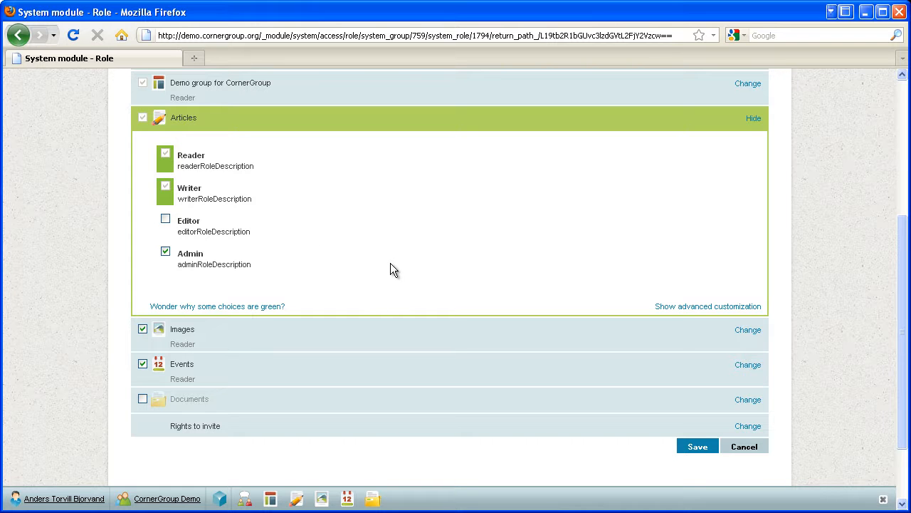
click(710, 306)
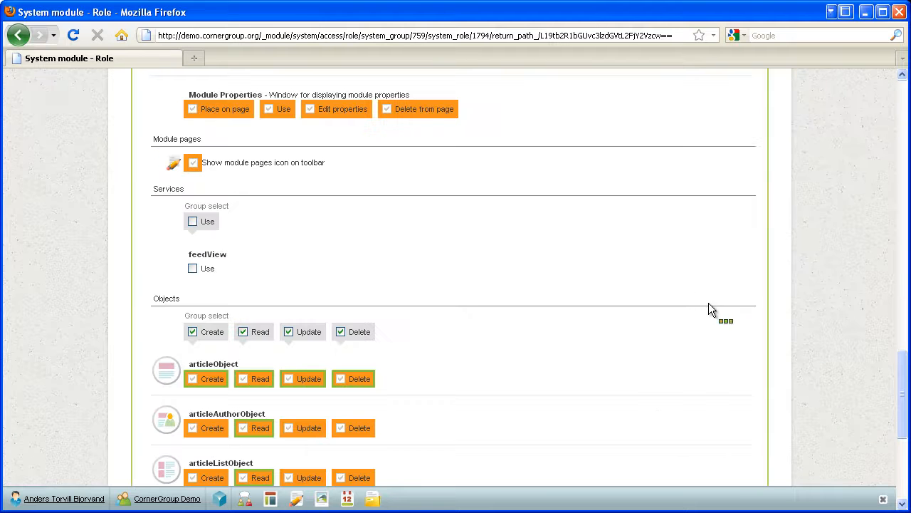
Examine how the Reader, Writer and Admin module roles correspond to the colour-marked rights of the Articles module windows
scroll(598, 325, up, 10)
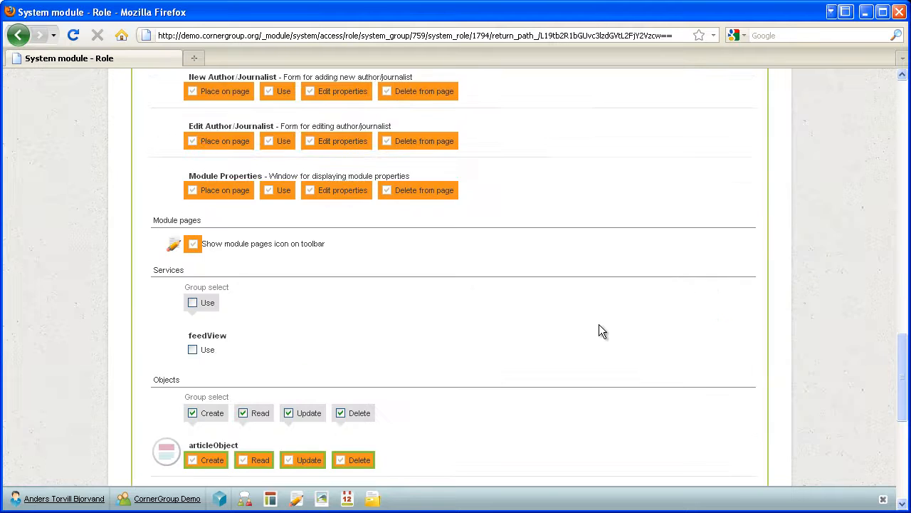
scroll(599, 331, up, 5)
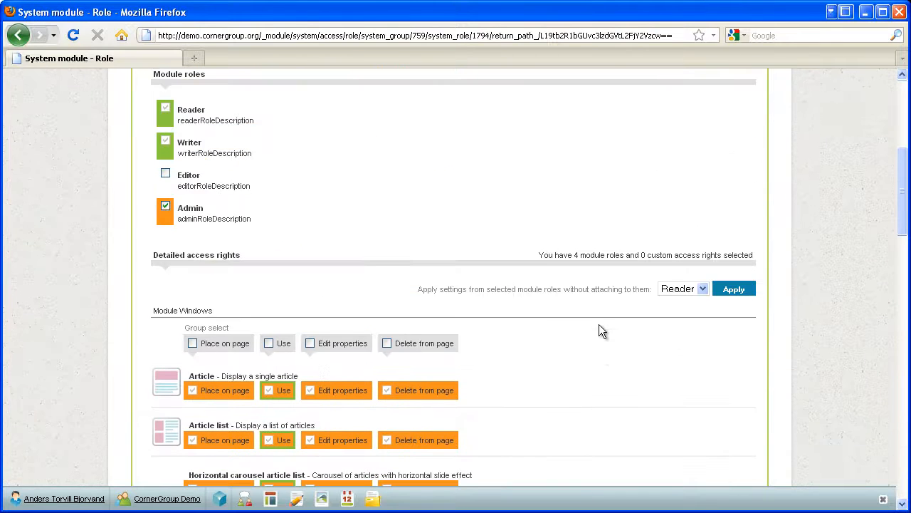
scroll(599, 324, down, 1)
scroll(599, 324, up, 2)
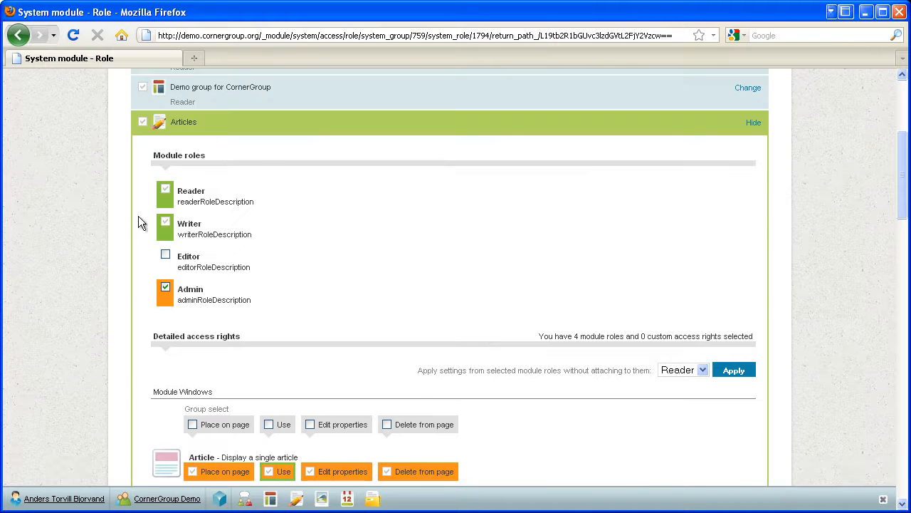
scroll(404, 277, down, 3)
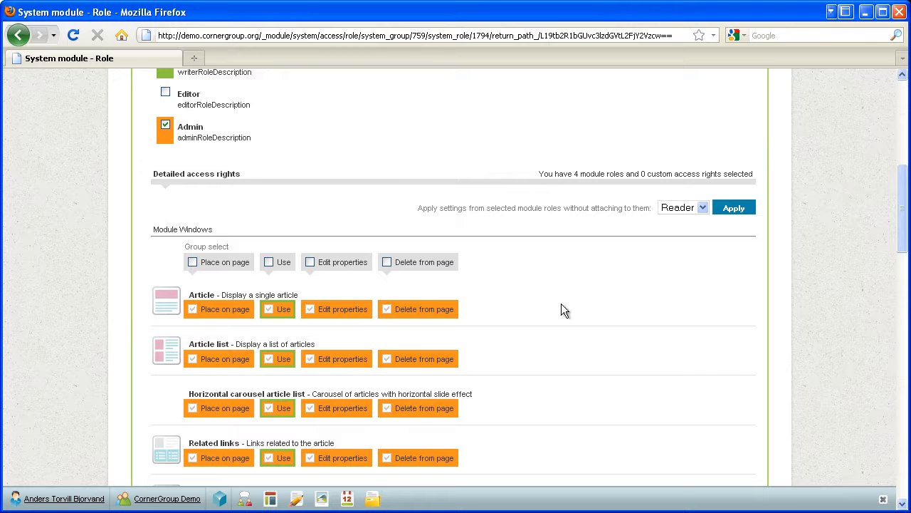
scroll(562, 306, down, 2)
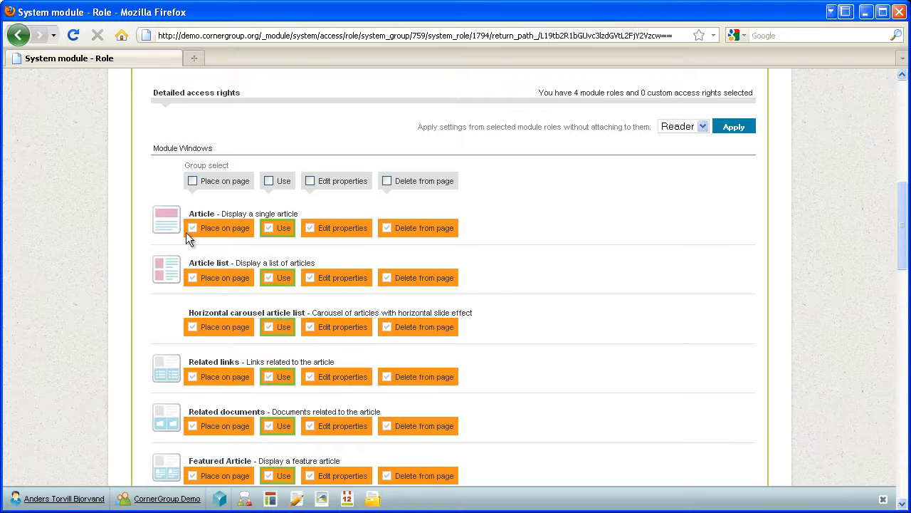
scroll(213, 225, up, 3)
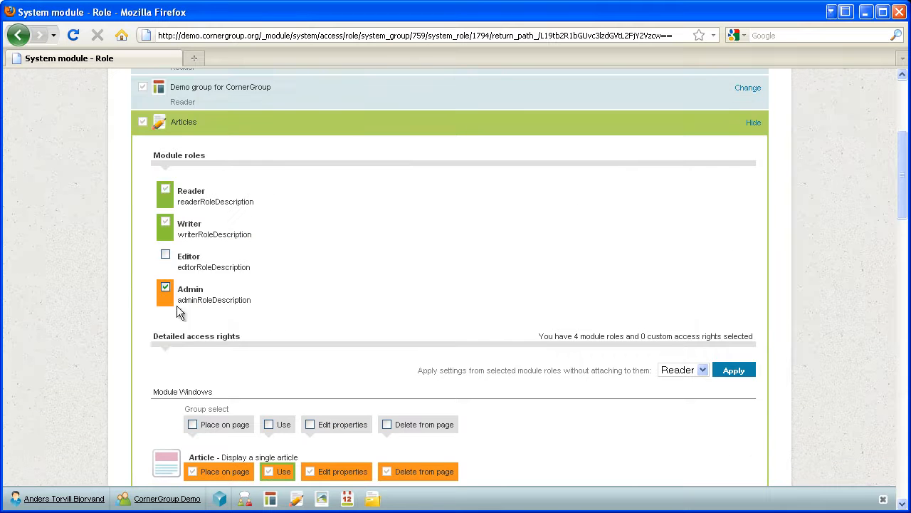
scroll(382, 258, down, 3)
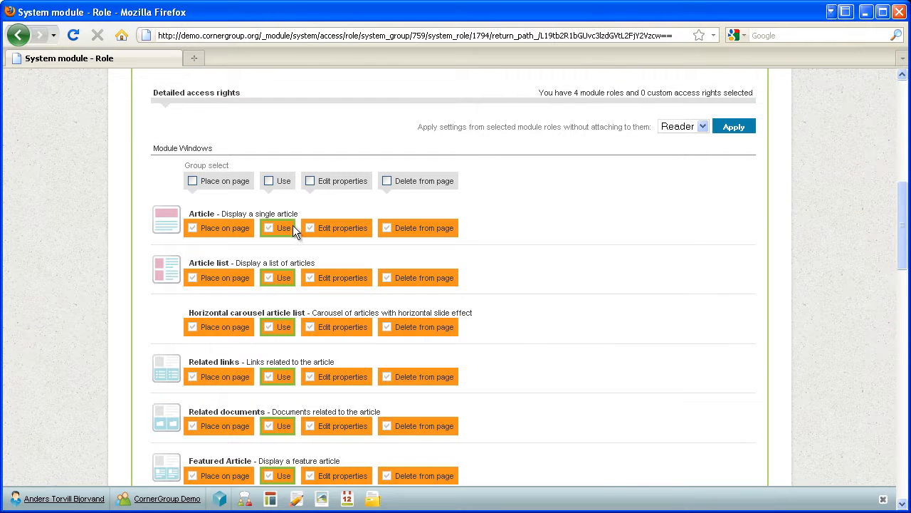
scroll(341, 196, up, 4)
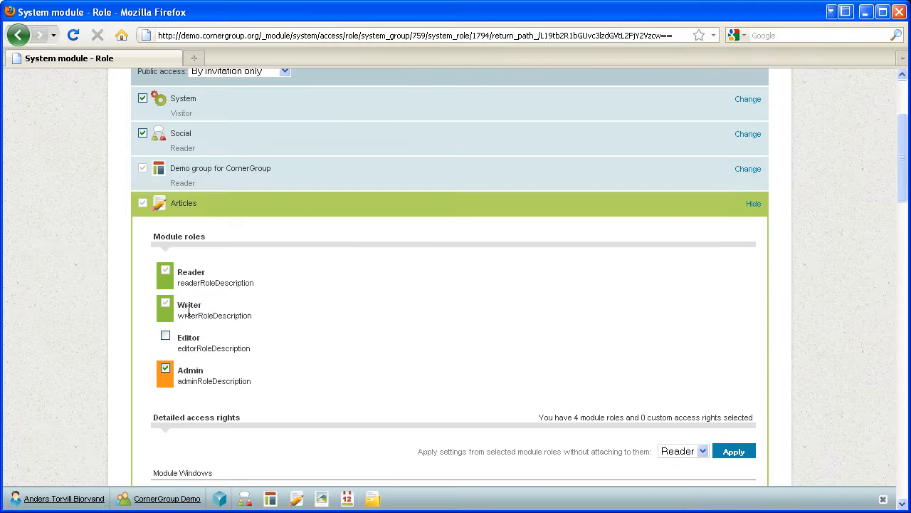
scroll(316, 377, down, 3)
scroll(316, 377, down, 1)
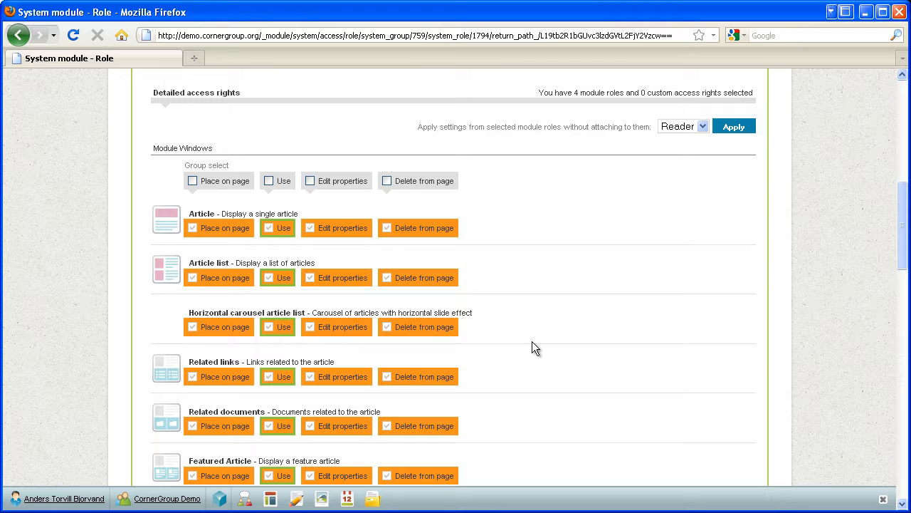
Review the full list of detailed Articles access rights against the module roles, and highlight the Module Windows heading
scroll(532, 342, down, 10)
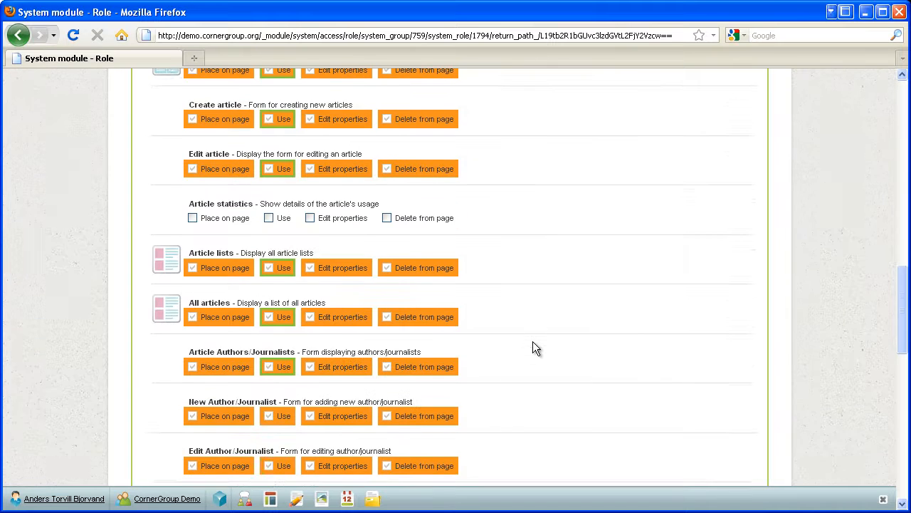
scroll(532, 348, down, 2)
scroll(533, 342, up, 20)
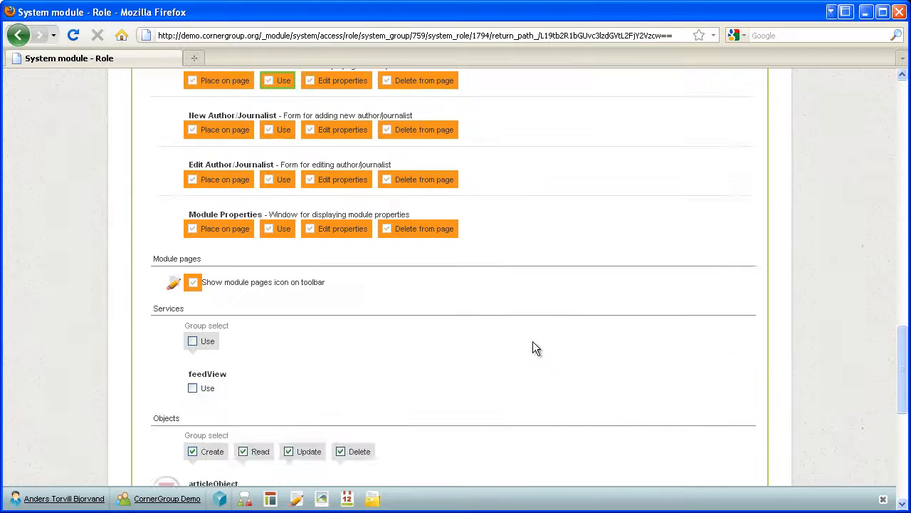
scroll(533, 342, up, 3)
scroll(532, 341, down, 4)
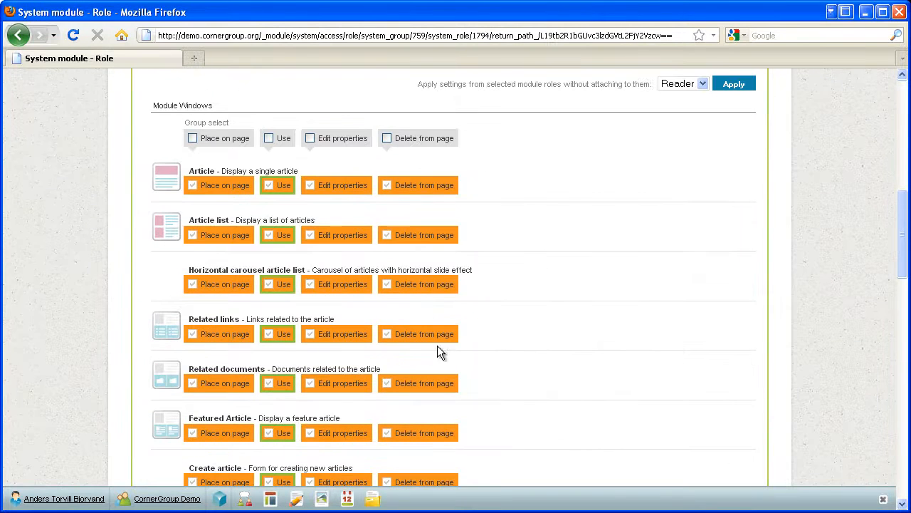
scroll(581, 348, up, 4)
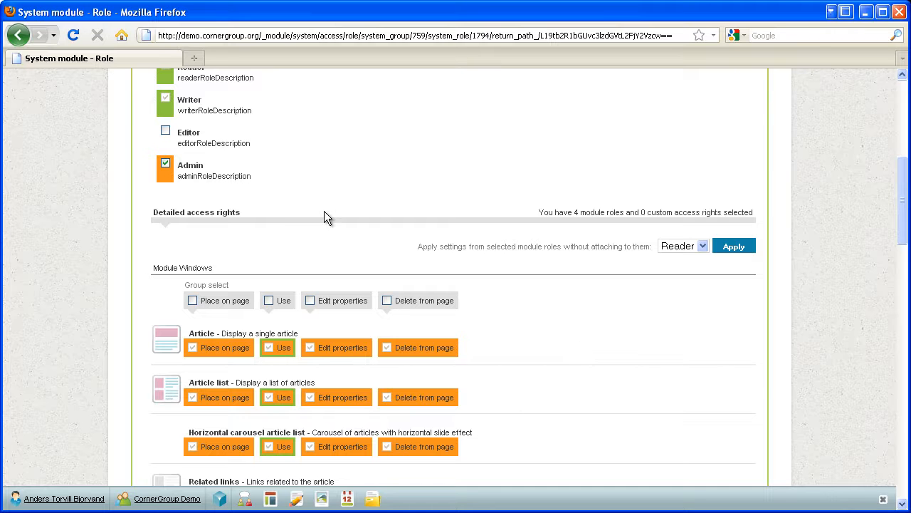
scroll(324, 211, up, 4)
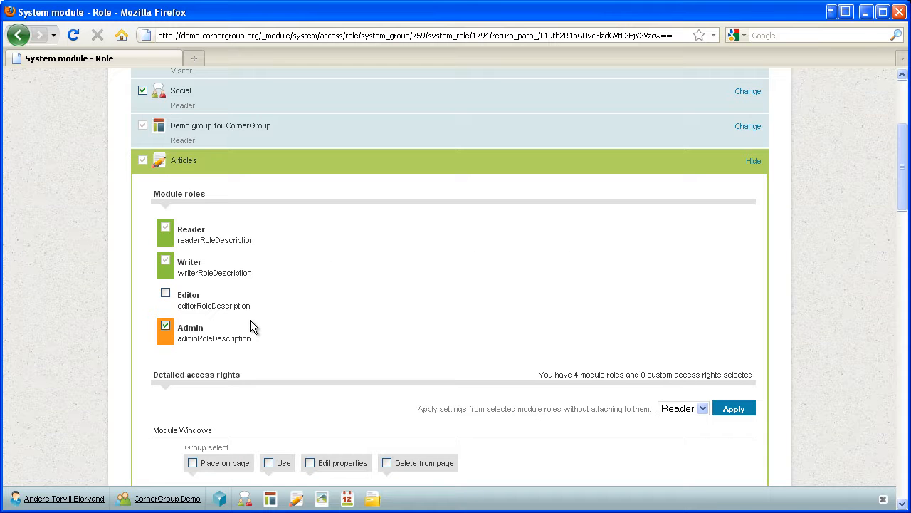
scroll(324, 307, down, 10)
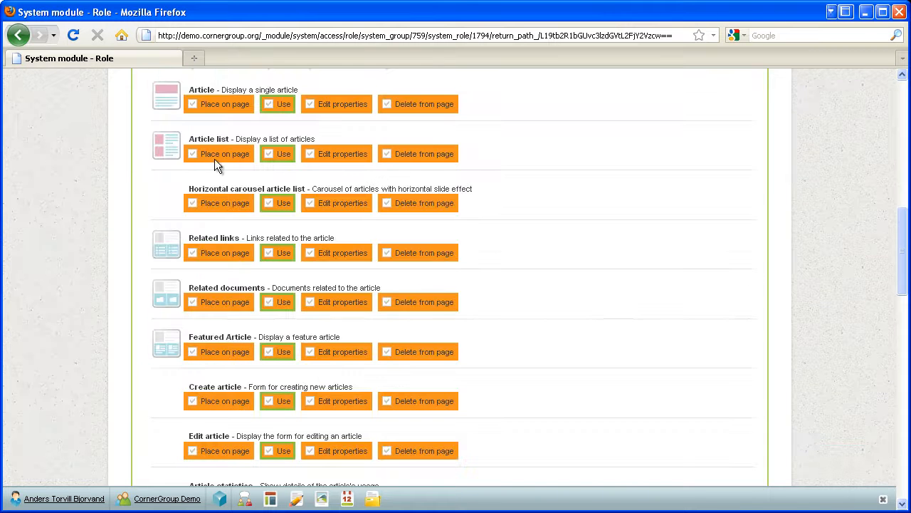
scroll(296, 317, up, 10)
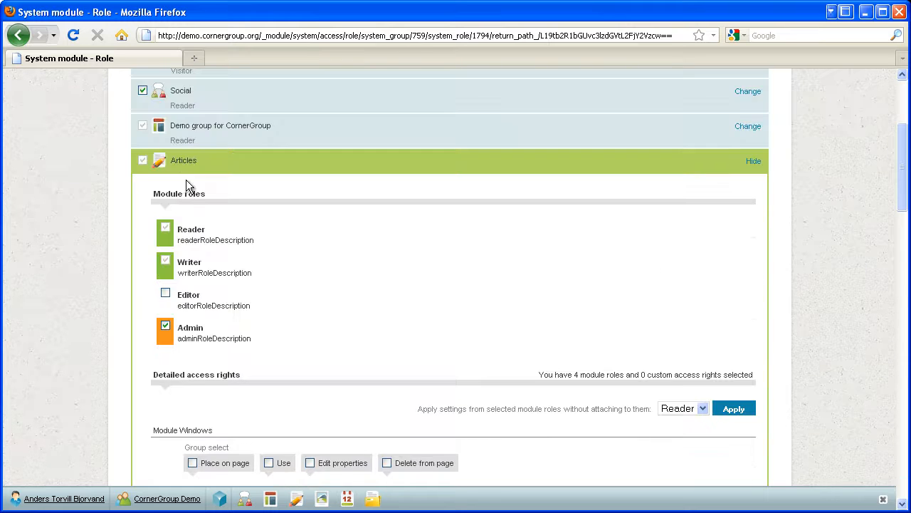
scroll(499, 266, down, 20)
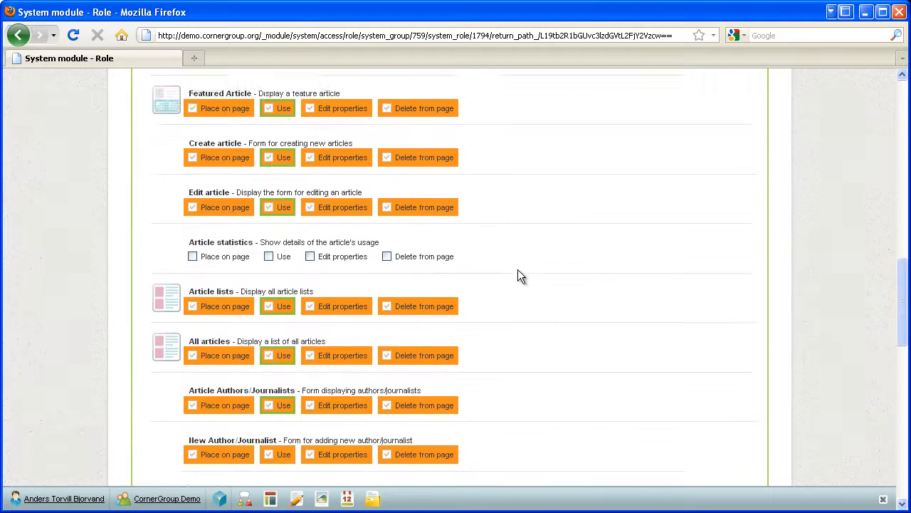
scroll(520, 303, up, 20)
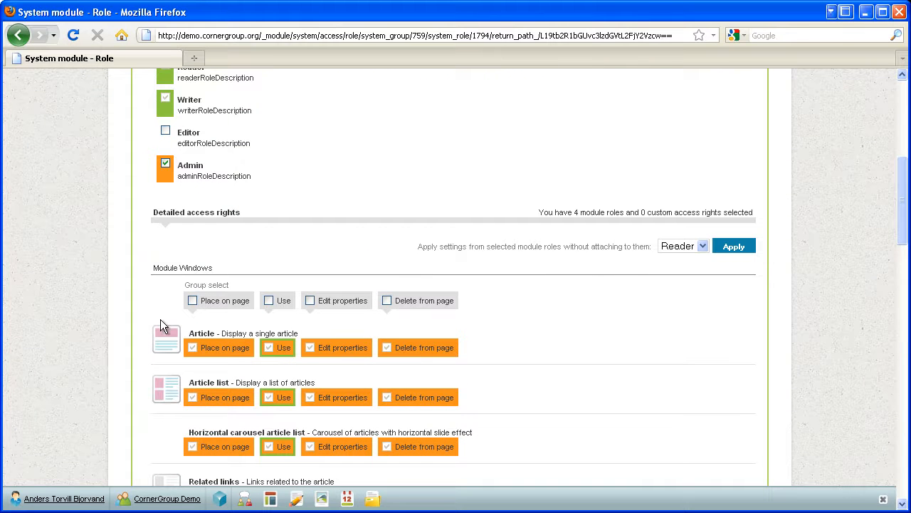
drag(152, 268, 231, 266)
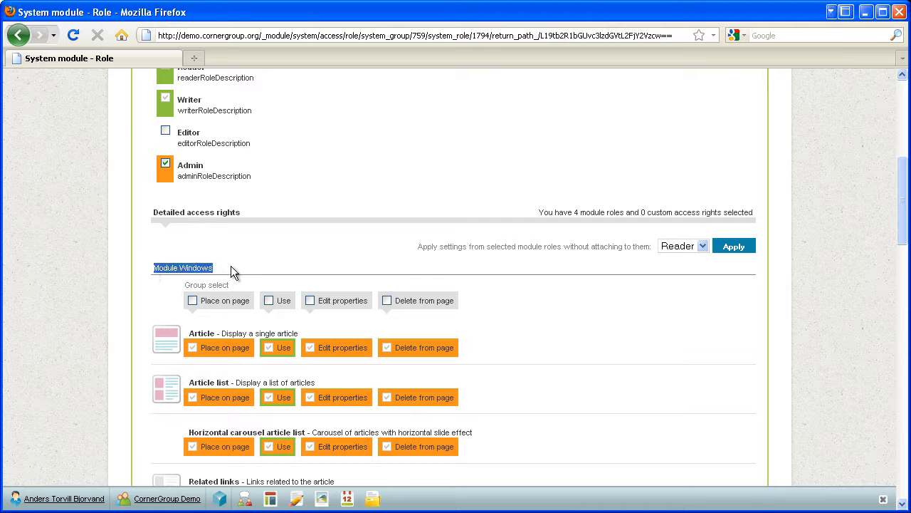
Examine the Articles access rights for module windows, module pages, services and objects, and compare the window rights with the object rights
click(231, 266)
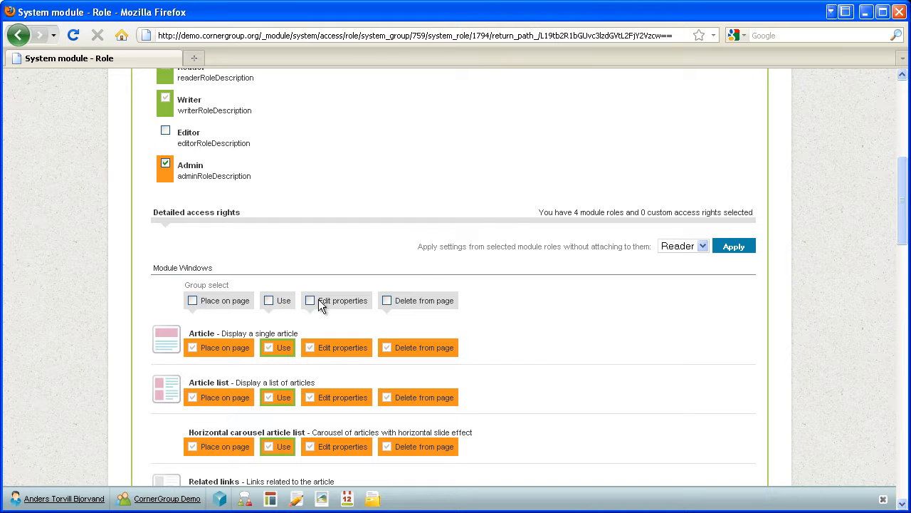
scroll(157, 350, down, 6)
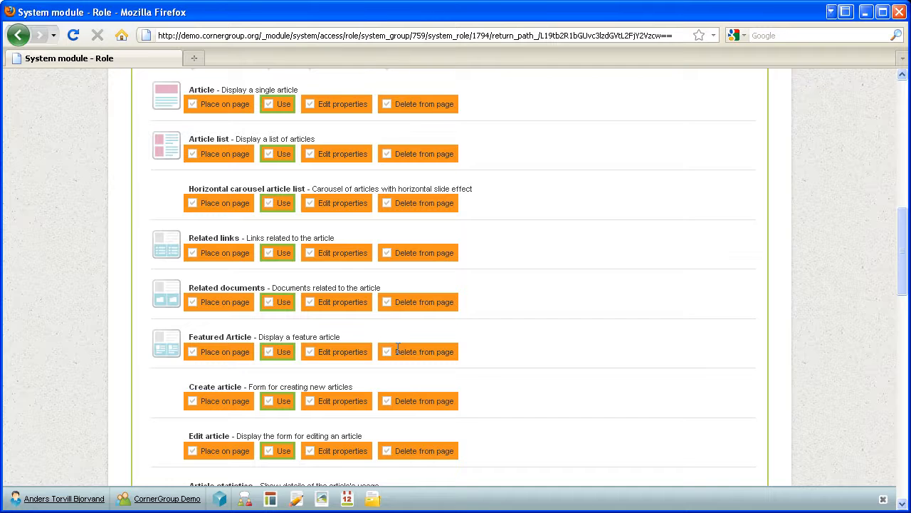
scroll(398, 349, down, 15)
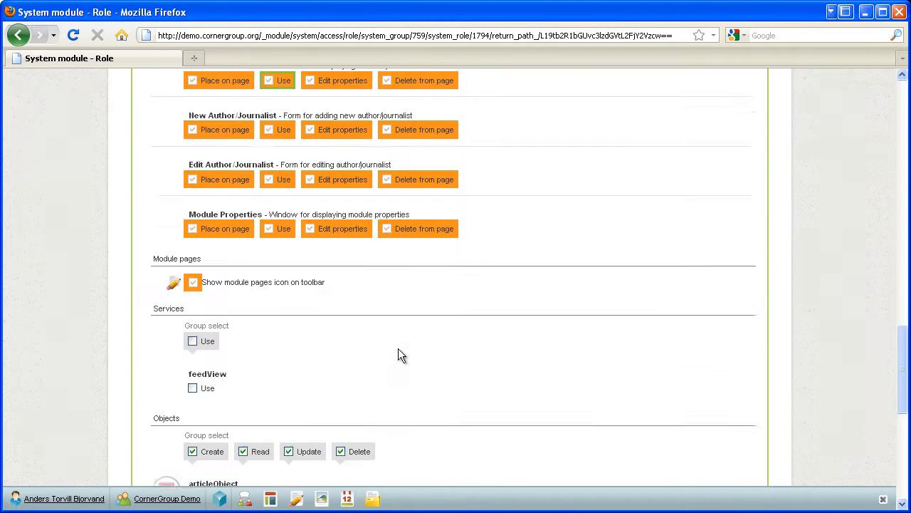
scroll(398, 348, down, 4)
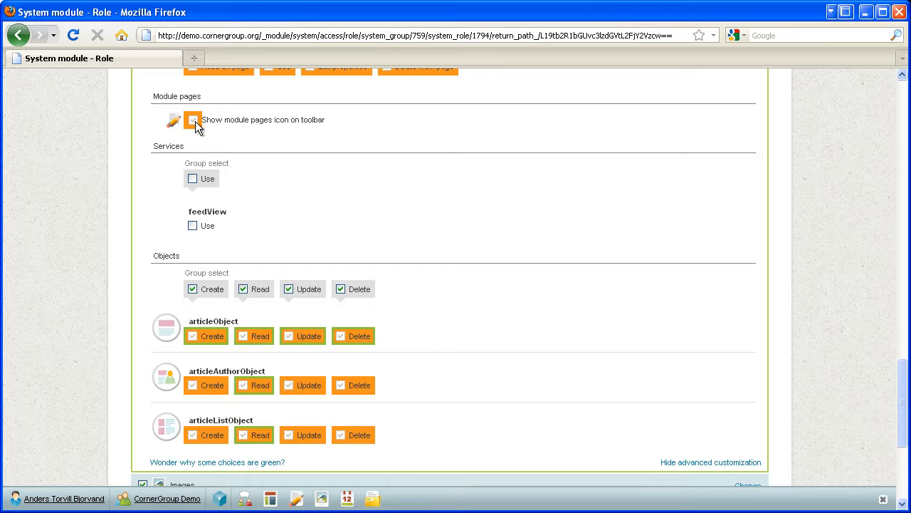
click(296, 498)
drag(901, 368, 903, 398)
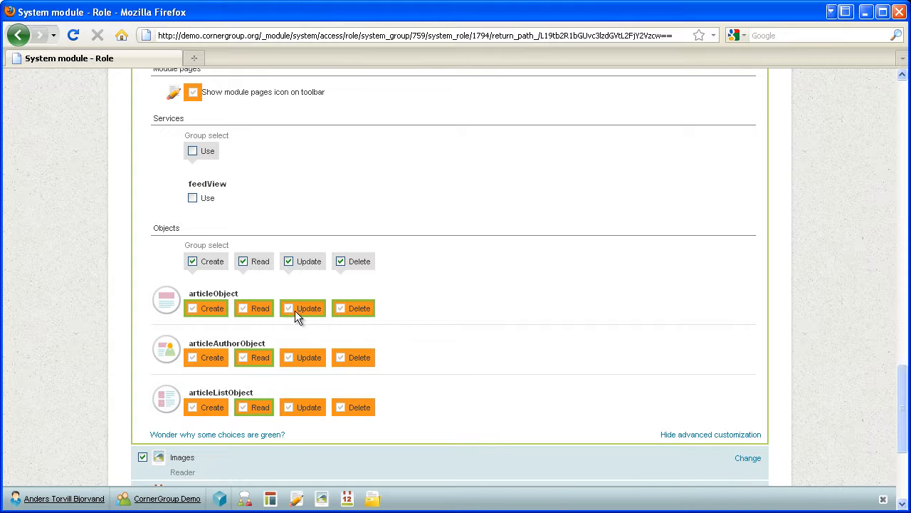
mouse_move(903, 417)
mouse_down()
mouse_move(903, 242)
mouse_move(907, 403)
mouse_up()
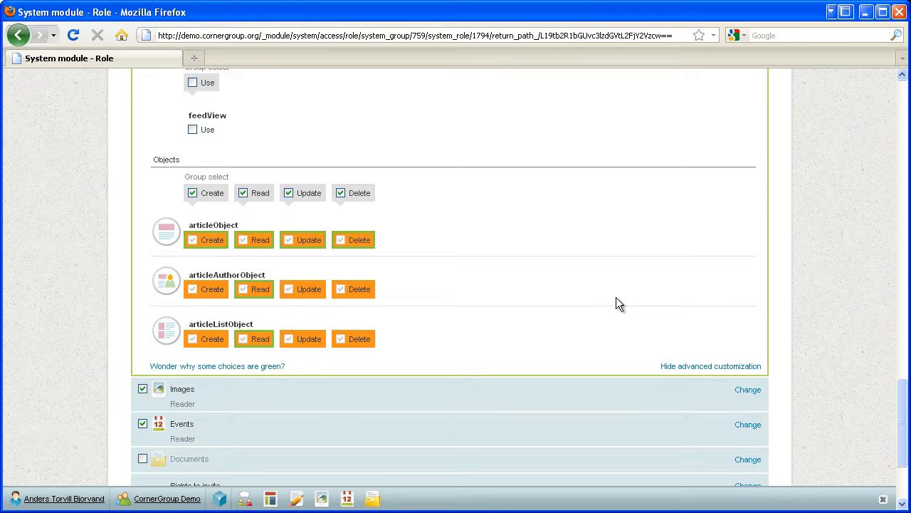
drag(905, 418, 891, 162)
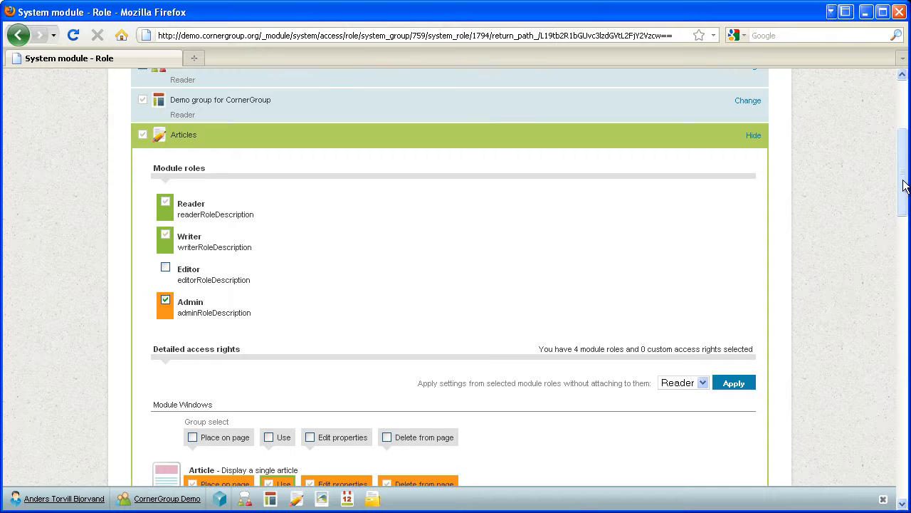
drag(904, 185, 904, 253)
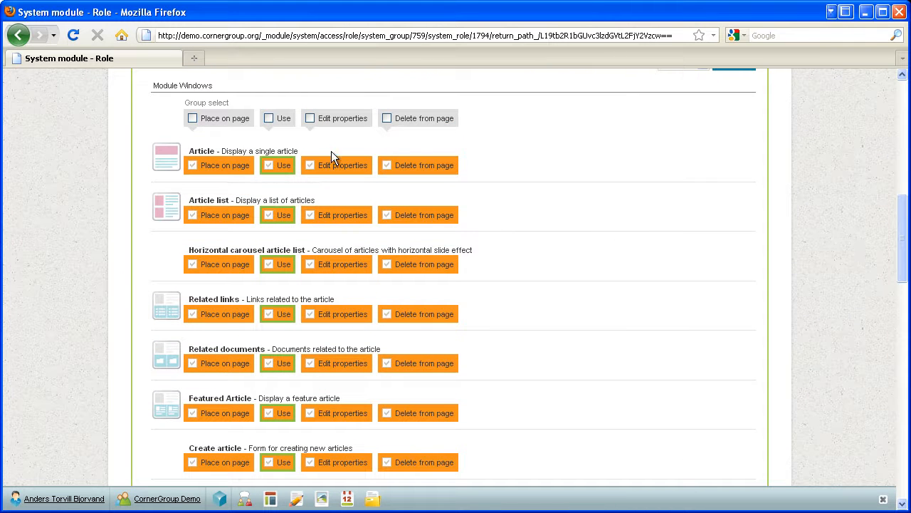
drag(902, 221, 902, 416)
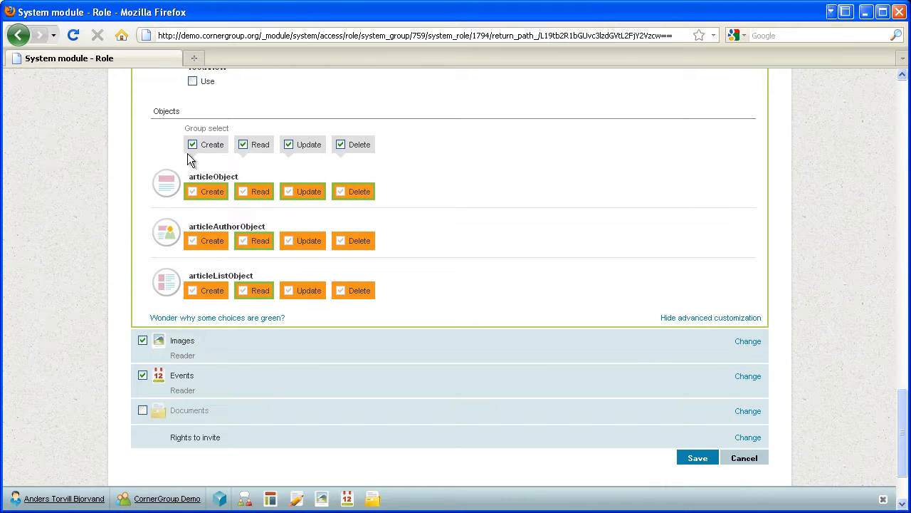